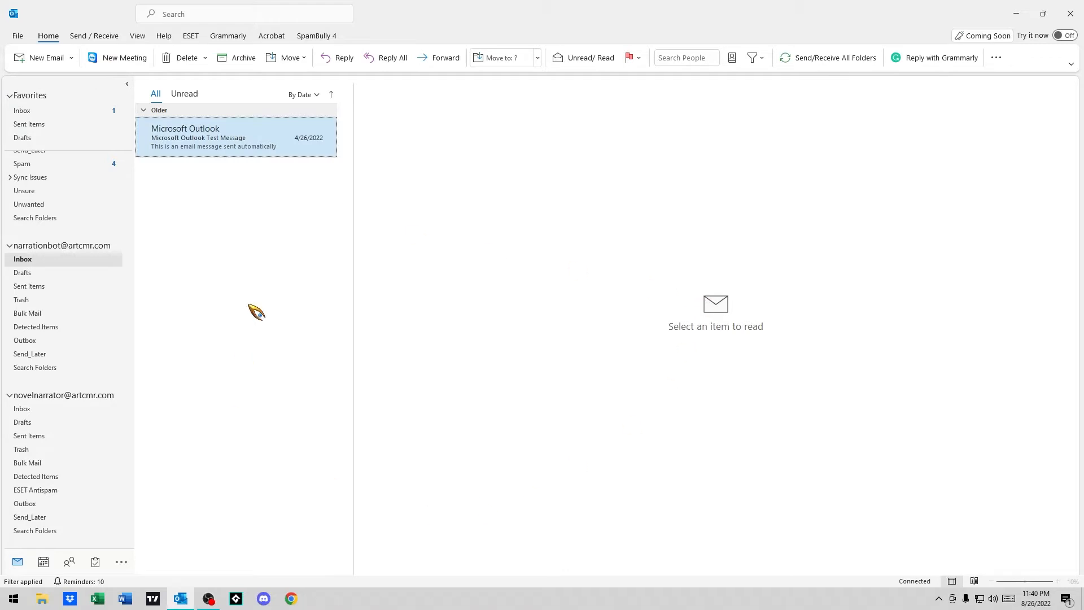
# From the inbox, start a new email and open Signatures and Stationery via Insert > Signature
pyautogui.click(66, 260)
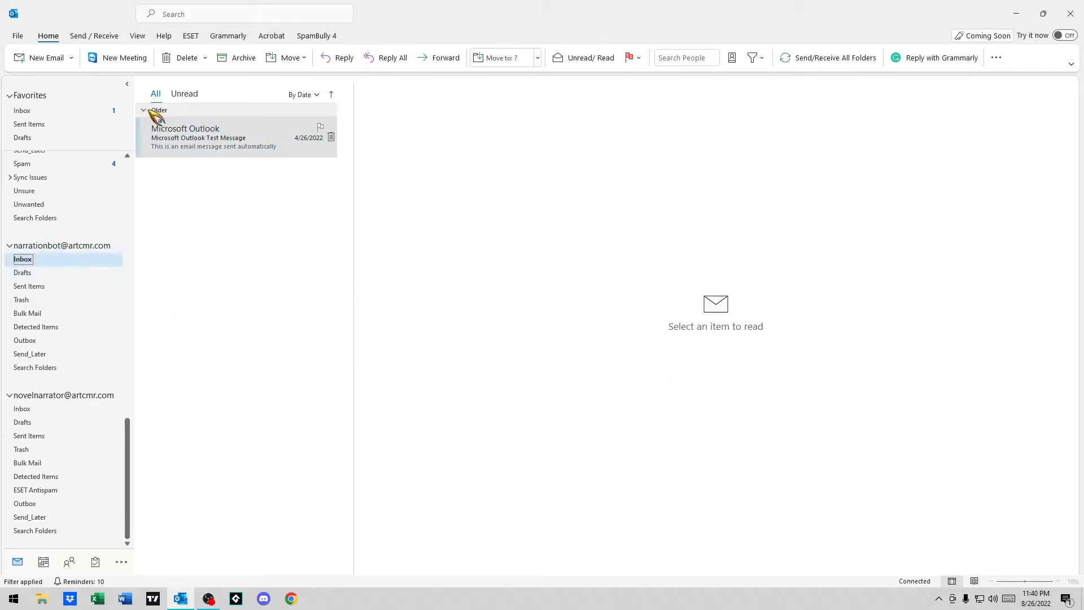
pyautogui.click(53, 58)
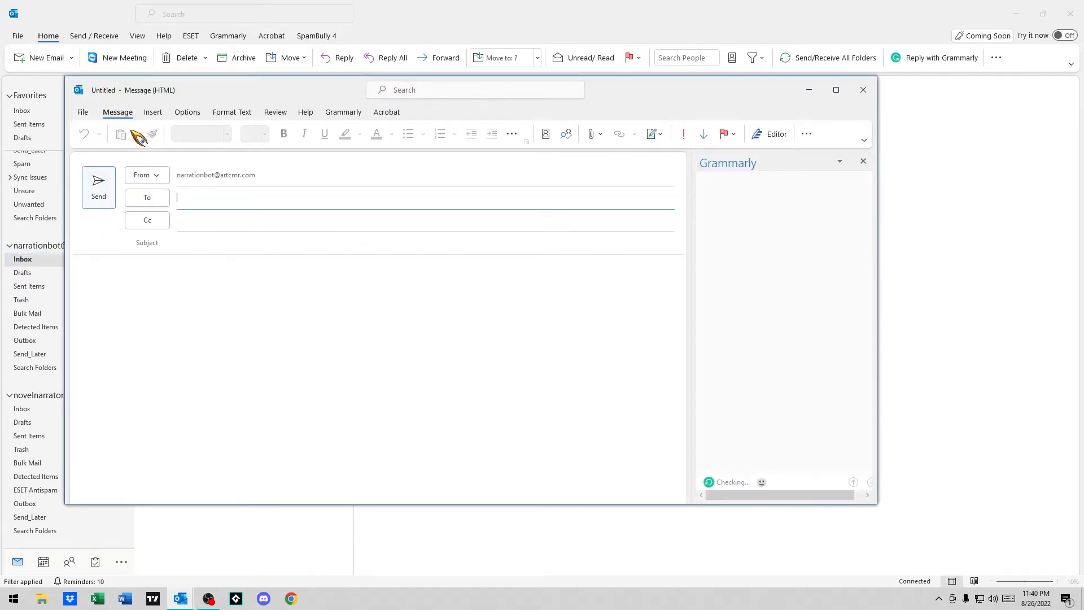
pyautogui.click(153, 113)
pyautogui.moveTo(206, 90); pyautogui.dragTo(334, 123)
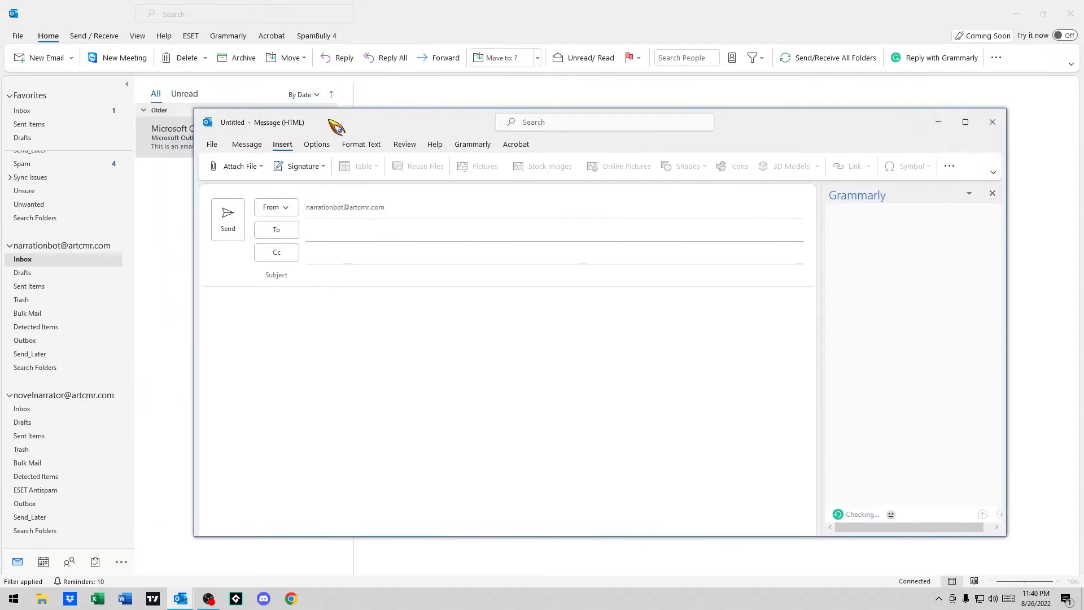
pyautogui.click(323, 170)
pyautogui.click(321, 200)
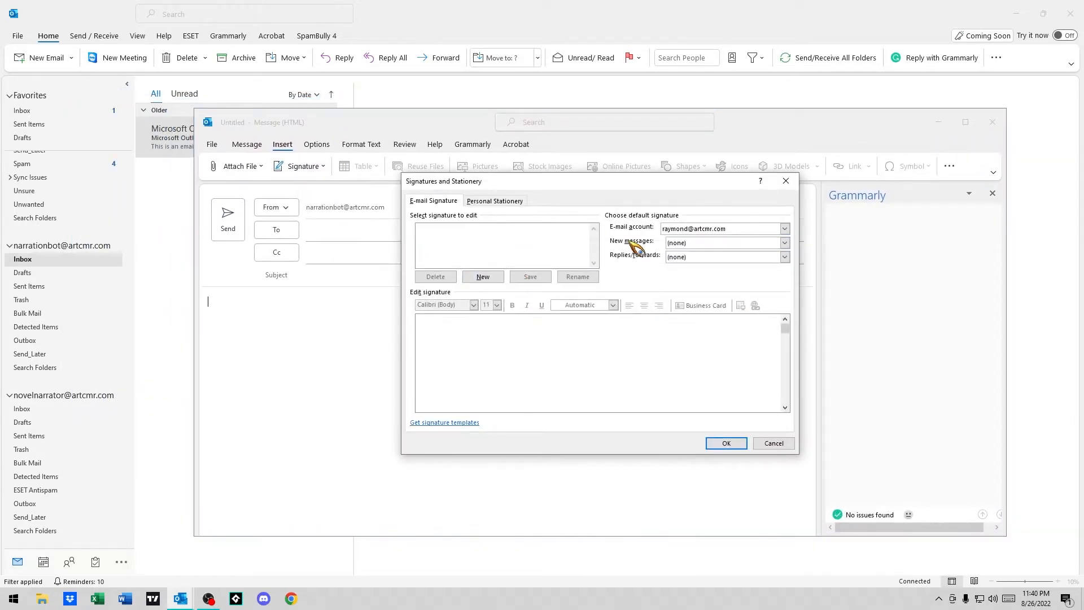
# Choose the e-mail account and add a new empty signature named NarrationBot
pyautogui.click(692, 230)
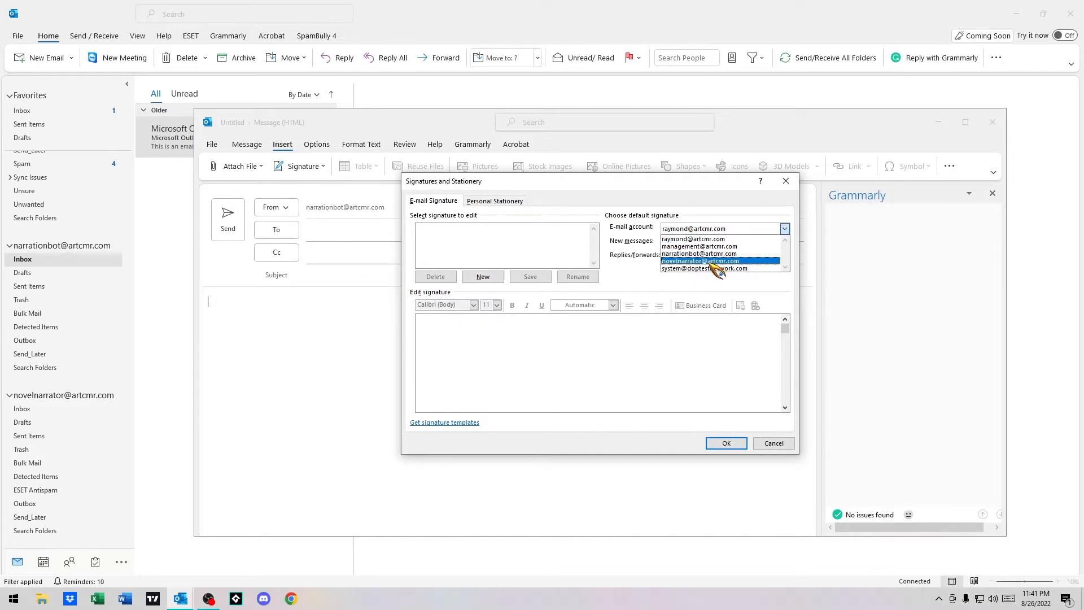
pyautogui.click(711, 254)
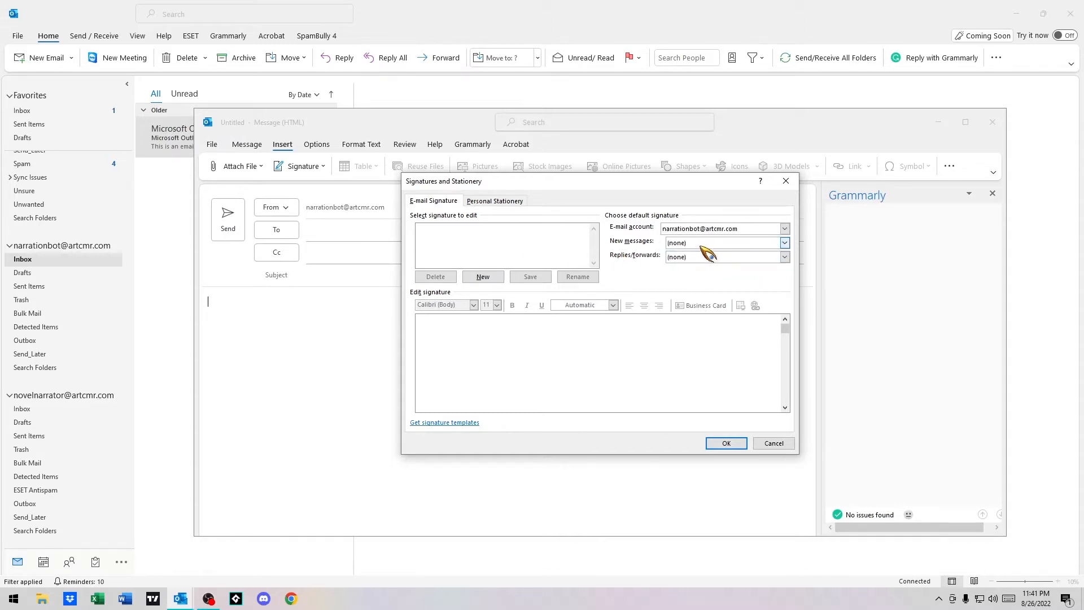
pyautogui.click(483, 278)
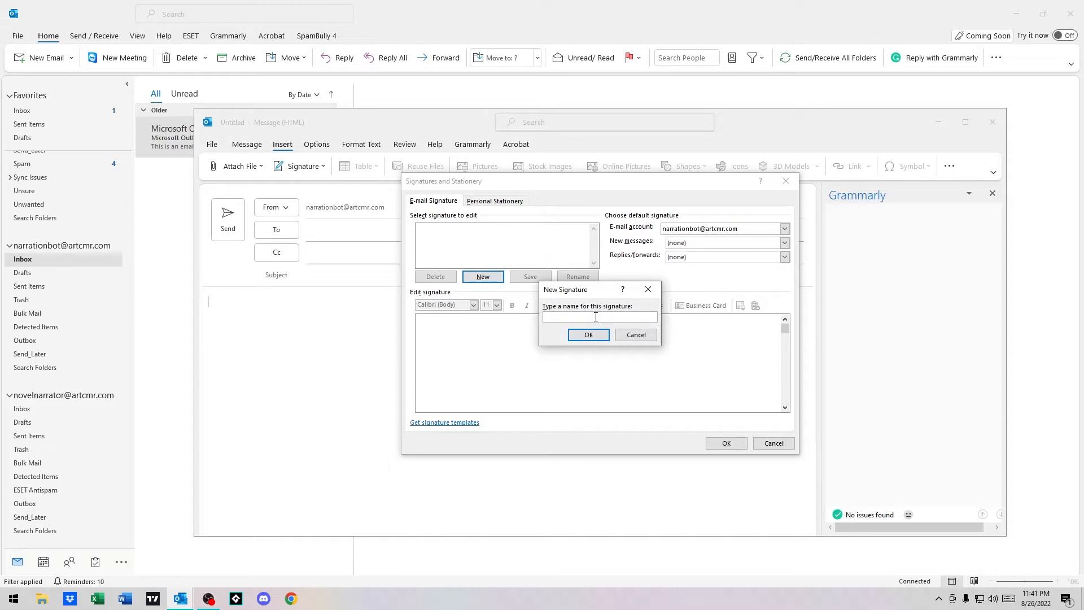
pyautogui.write('NarrationBot')
pyautogui.click(588, 334)
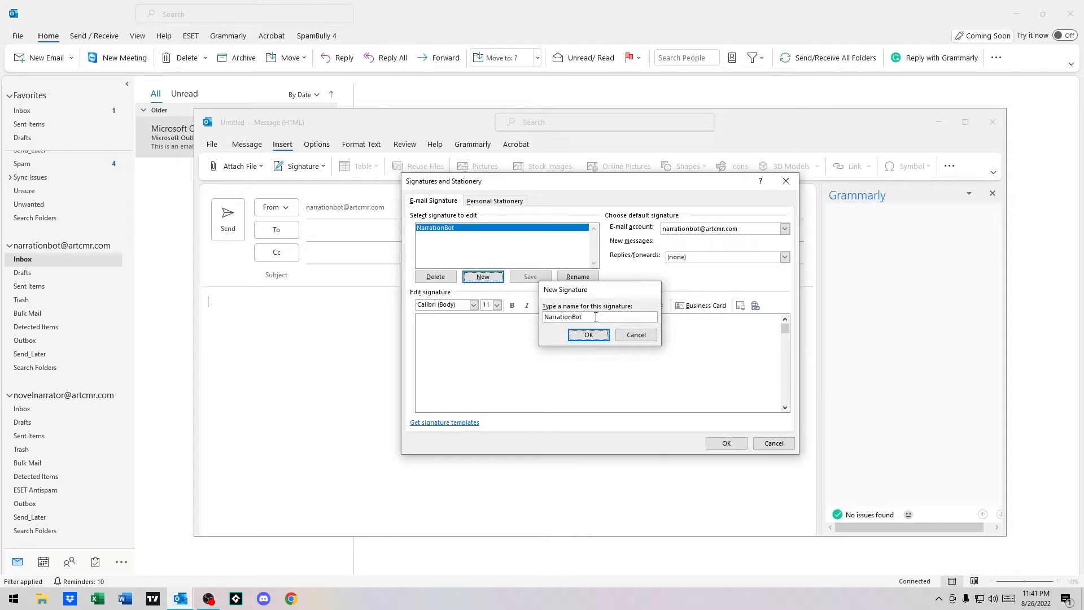
pyautogui.click(532, 359)
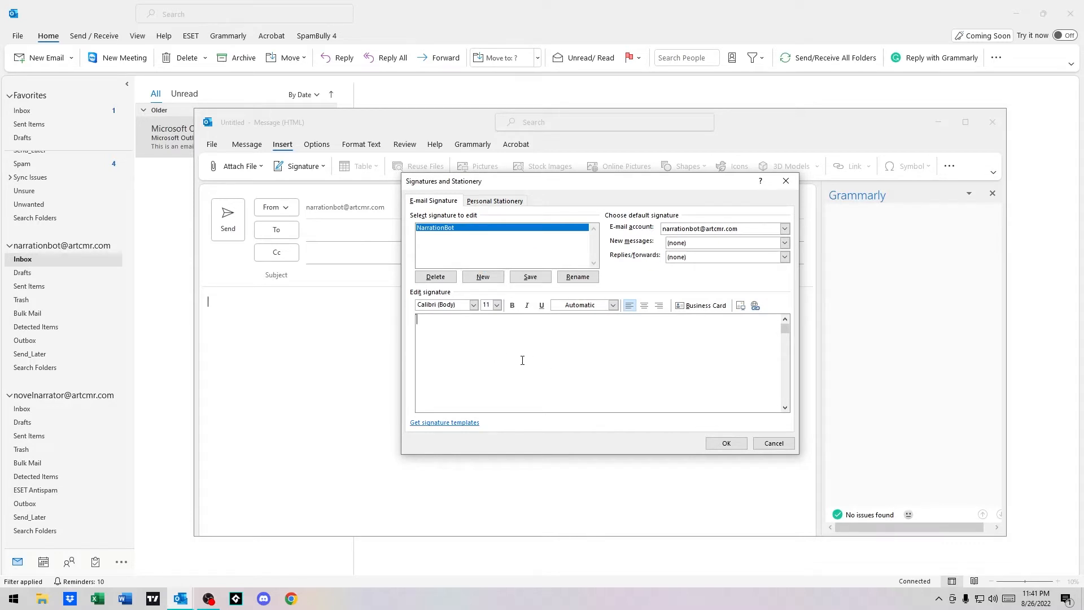
# Type the signer's name, the title 'Narration Specialists', the postal address, e-mail address and phone number
pyautogui.press('BackSpace')
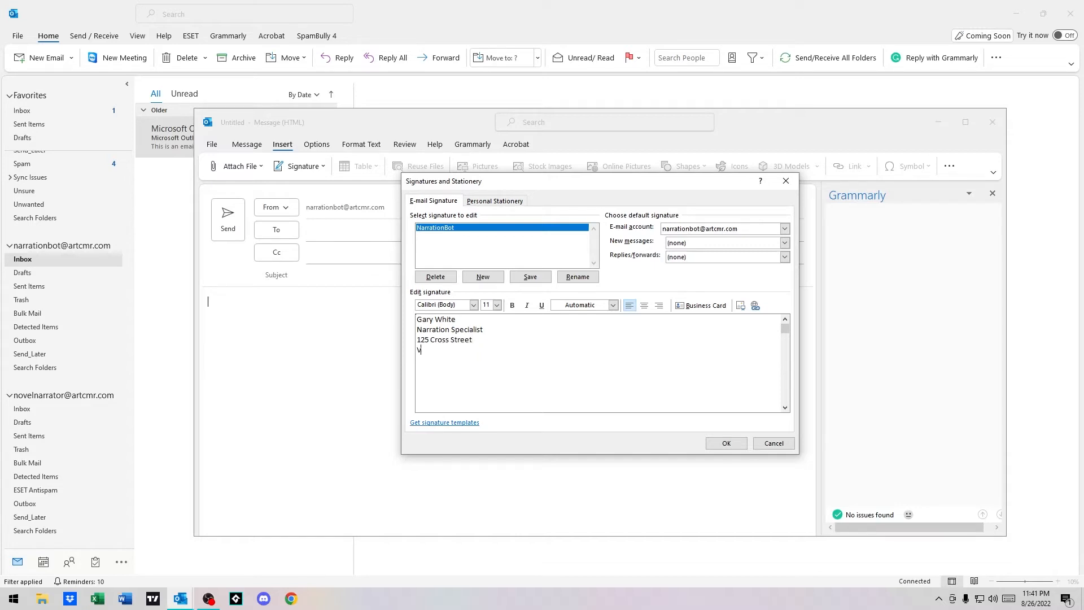
pyautogui.press('Return')
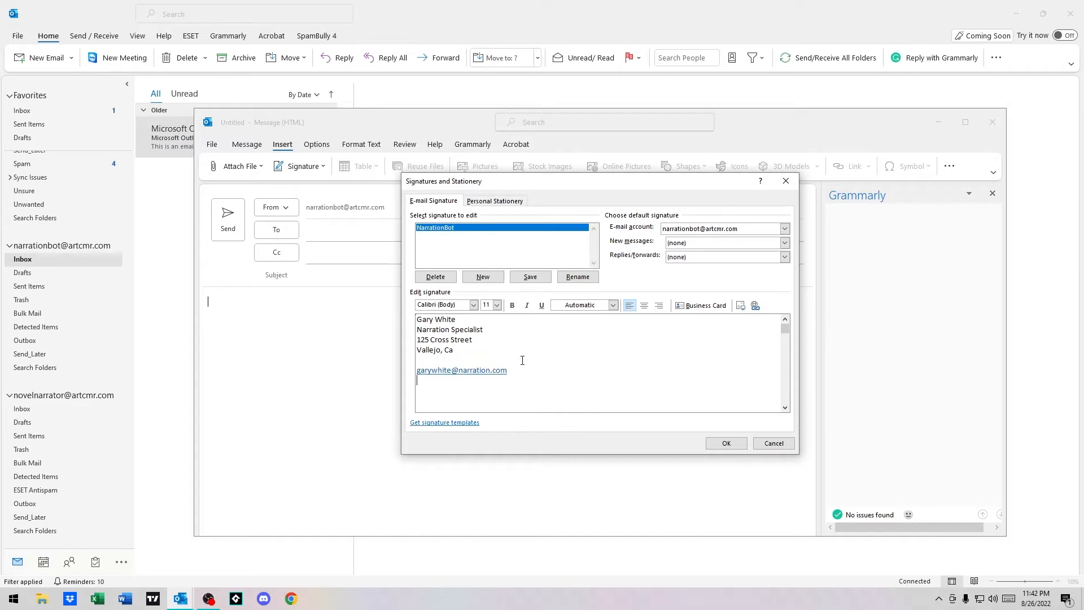
pyautogui.press('BackSpace')
# Make the name bold, underline the phone number and remove the extra blank line
pyautogui.moveTo(462, 317); pyautogui.dragTo(359, 315)
pyautogui.click(512, 305)
pyautogui.click(579, 396)
pyautogui.moveTo(557, 392); pyautogui.dragTo(483, 395)
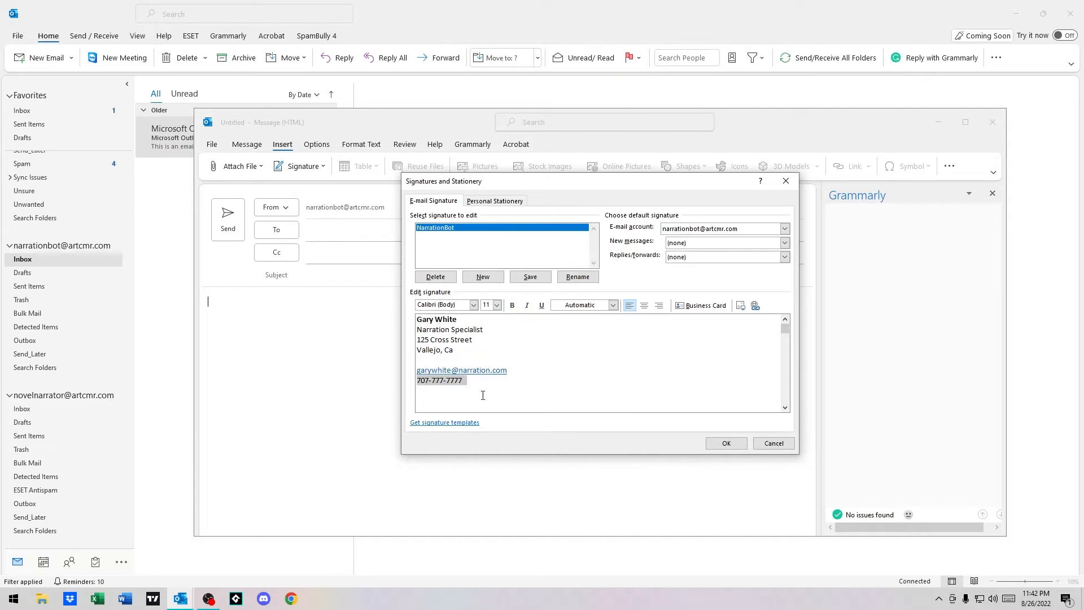
pyautogui.click(542, 305)
pyautogui.click(566, 380)
pyautogui.click(503, 359)
pyautogui.press('Delete')
# Review the full signature text and leave the new-message default signature unset
pyautogui.click(528, 330)
pyautogui.moveTo(593, 396); pyautogui.dragTo(356, 278)
pyautogui.click(503, 383)
pyautogui.moveTo(543, 384); pyautogui.dragTo(356, 278)
pyautogui.click(655, 411)
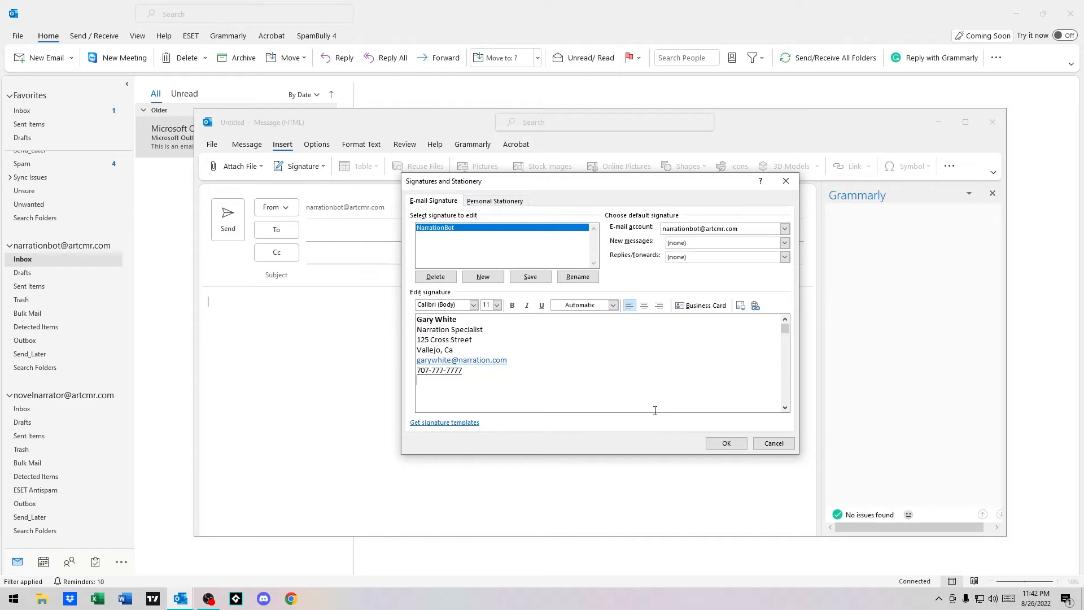
pyautogui.moveTo(599, 390); pyautogui.dragTo(371, 270)
pyautogui.click(622, 397)
pyautogui.click(701, 244)
pyautogui.click(703, 253)
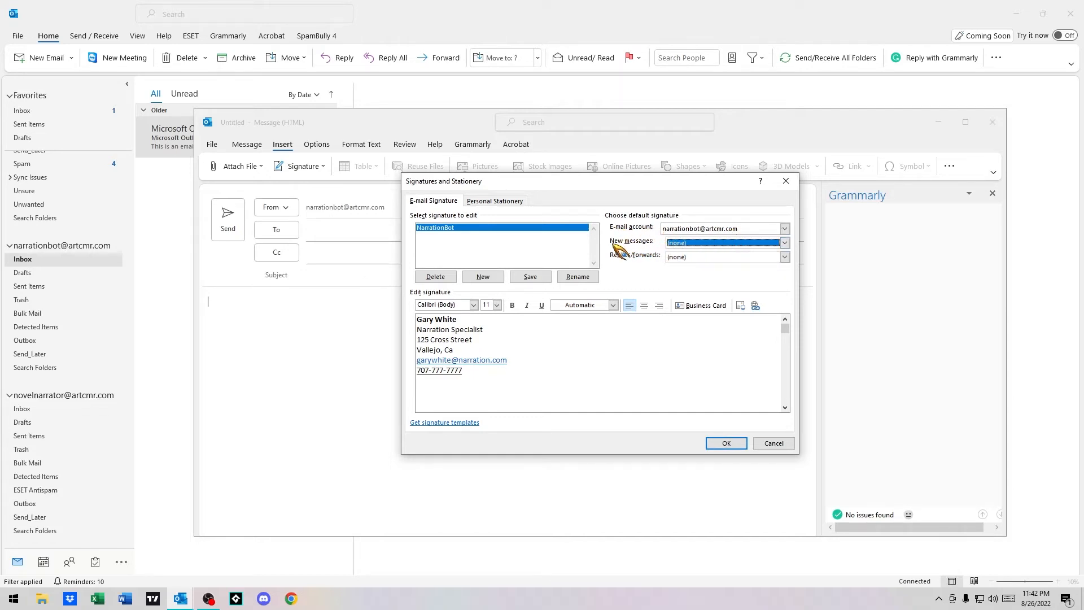
# Set NarrationBot as the default signature for new messages and for replies/forwards
pyautogui.click(681, 244)
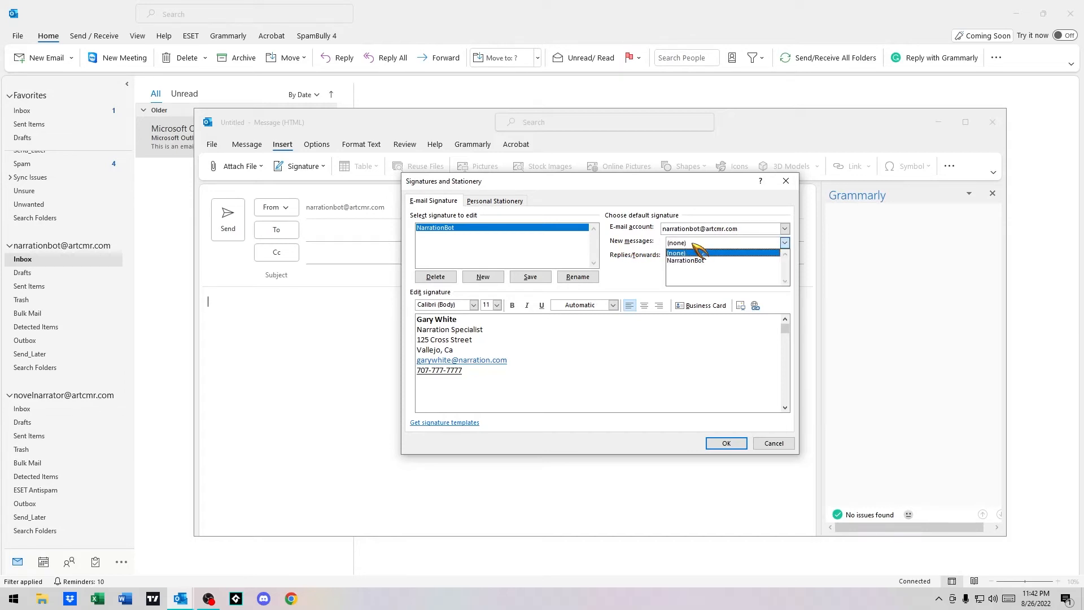
pyautogui.click(696, 261)
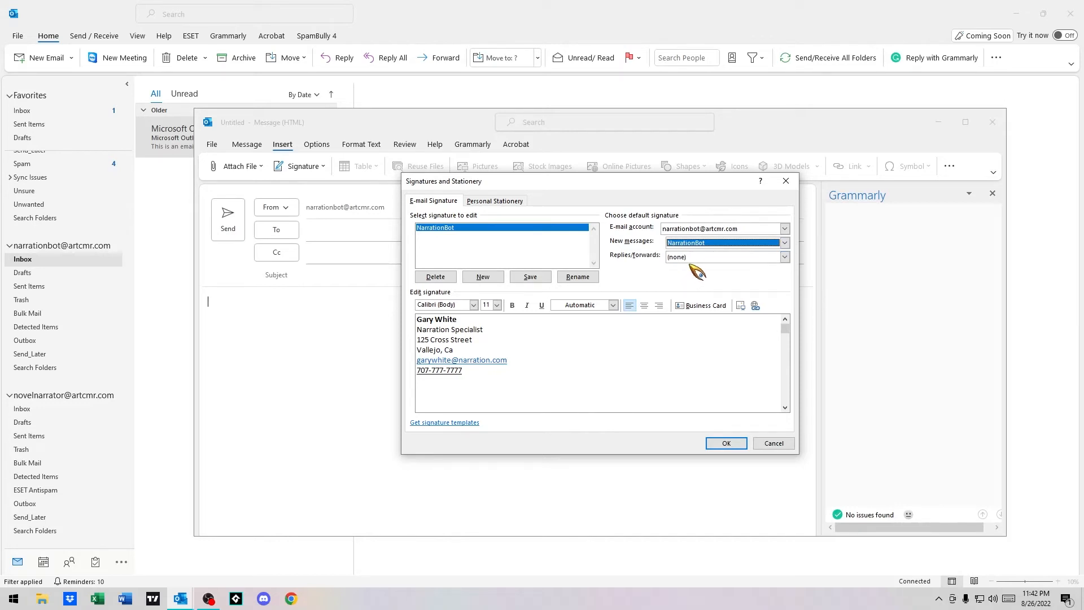
pyautogui.click(703, 257)
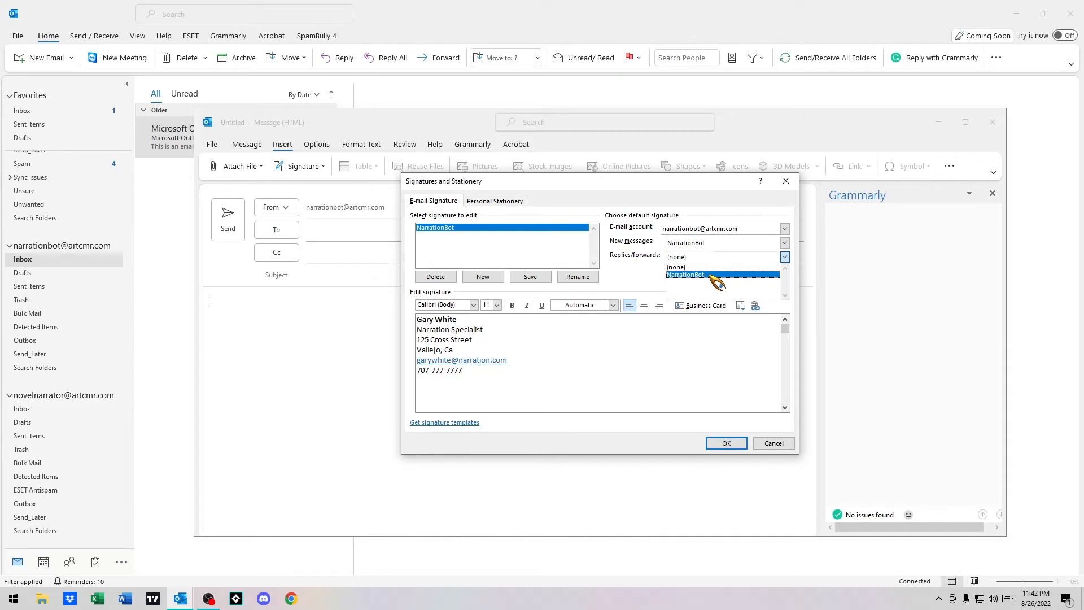
pyautogui.click(710, 275)
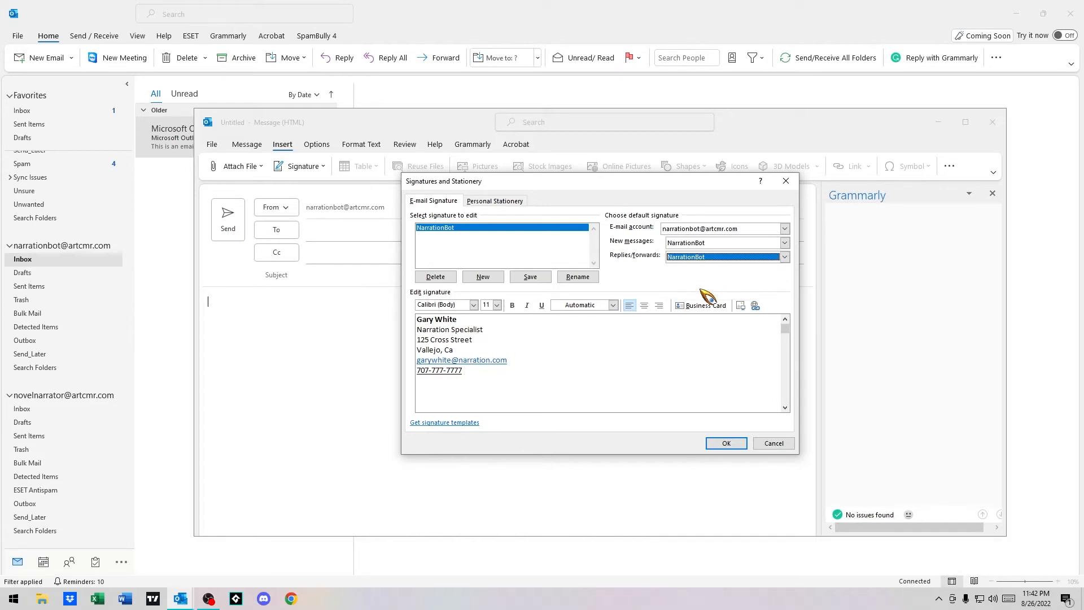
pyautogui.click(593, 386)
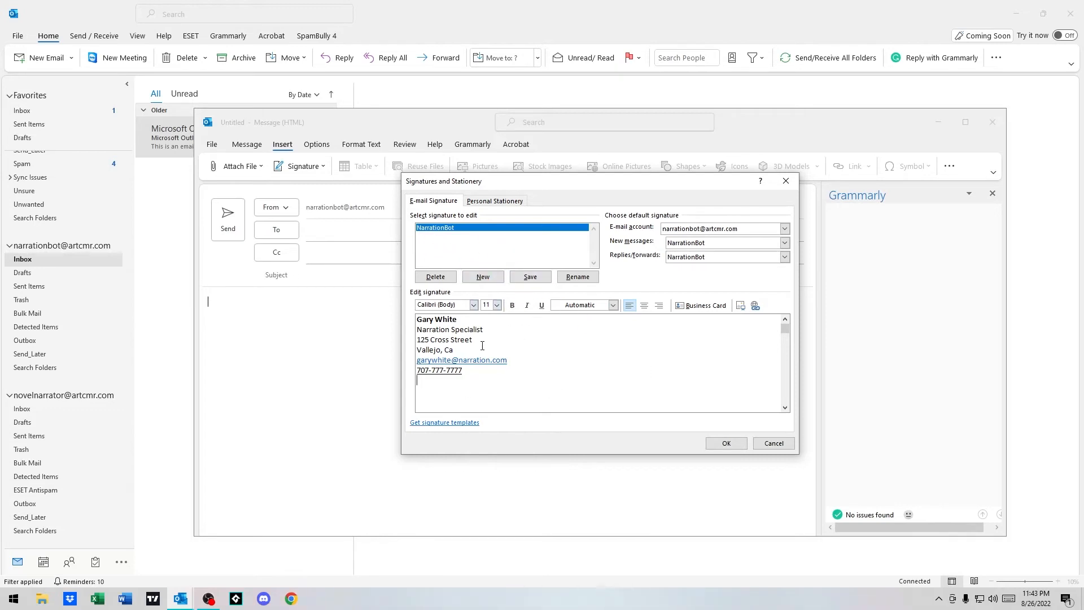
# Keep NarrationBot for replies/forwards, try centering the signature, then restore left alignment
pyautogui.click(734, 259)
pyautogui.click(734, 257)
pyautogui.click(645, 348)
pyautogui.moveTo(516, 386); pyautogui.dragTo(298, 269)
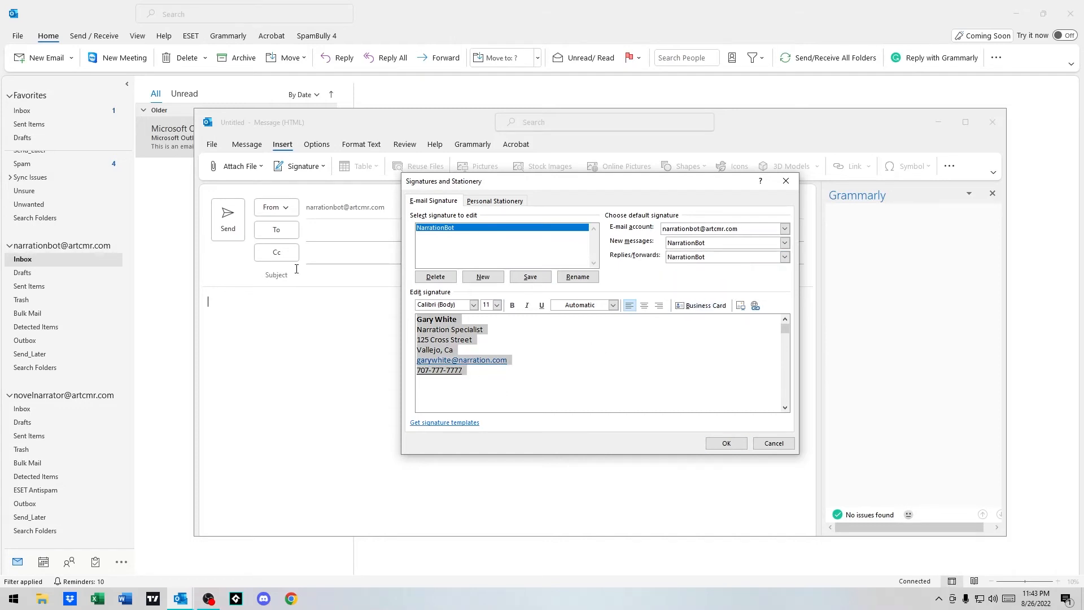
pyautogui.click(645, 309)
pyautogui.click(636, 397)
pyautogui.moveTo(636, 398); pyautogui.dragTo(434, 261)
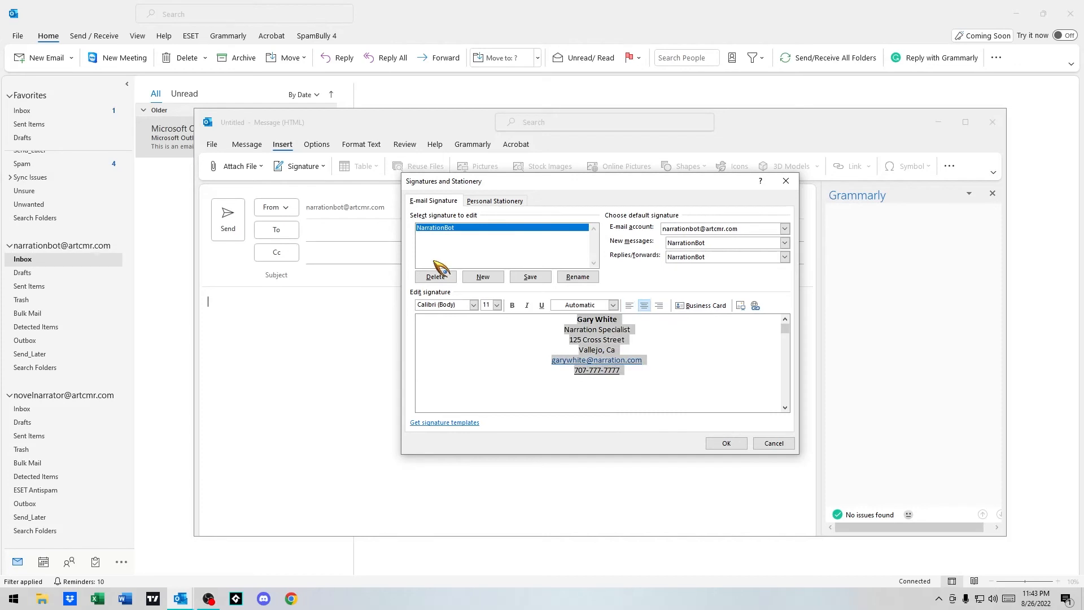
pyautogui.click(629, 305)
pyautogui.click(614, 369)
# Review the title-to-email lines and save the signature settings with OK
pyautogui.click(543, 340)
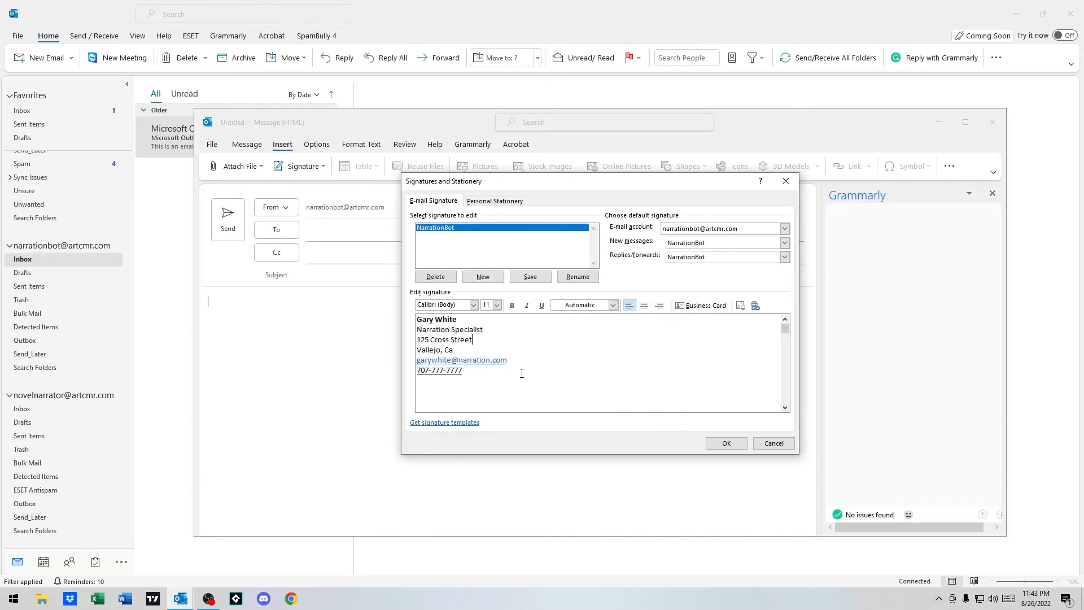
pyautogui.moveTo(518, 364); pyautogui.dragTo(417, 330)
pyautogui.click(668, 370)
pyautogui.click(726, 443)
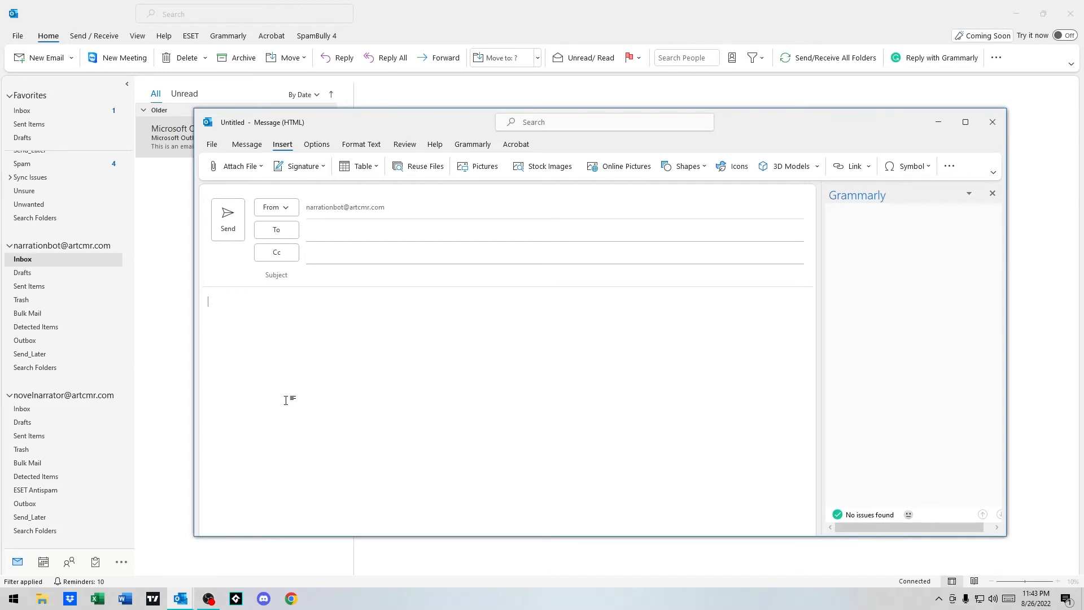
# Close the blank message and open a new email showing the NarrationBot signature in its body
pyautogui.click(992, 122)
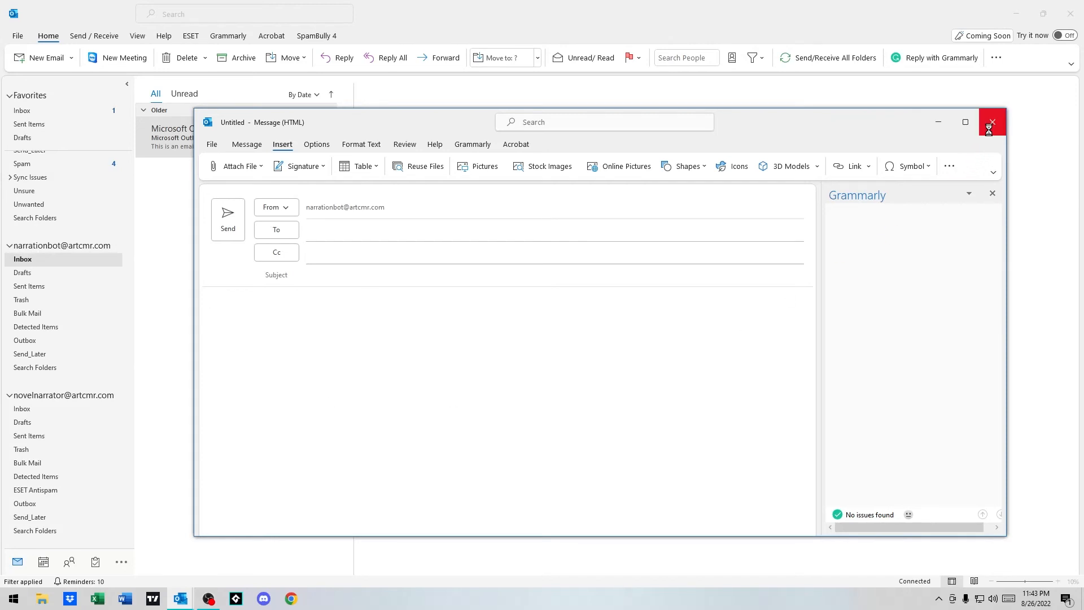
pyautogui.click(46, 58)
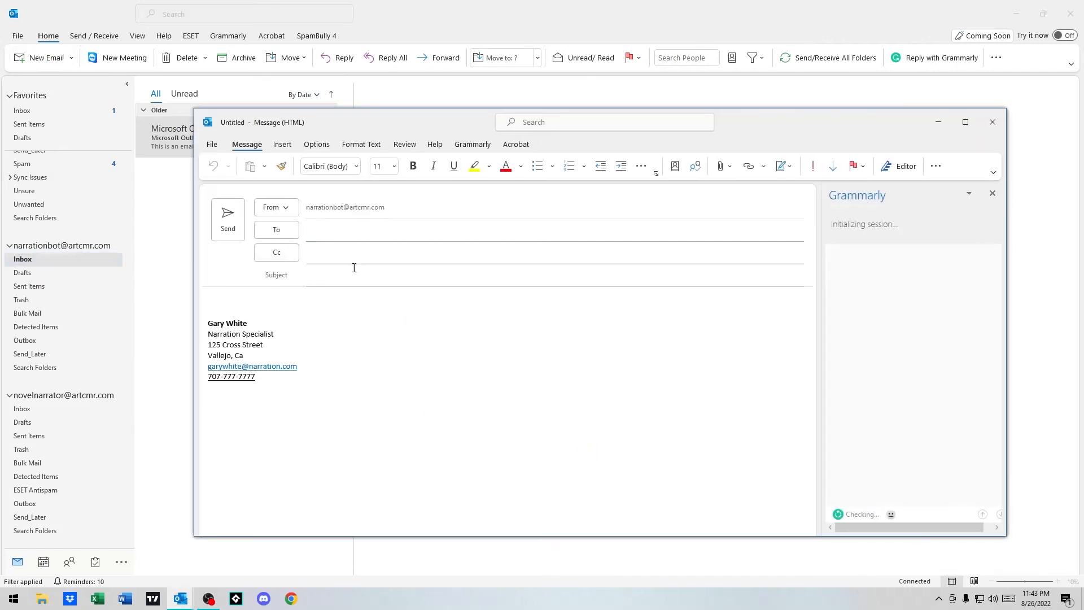
pyautogui.moveTo(163, 254); pyautogui.dragTo(134, 226)
pyautogui.click(446, 396)
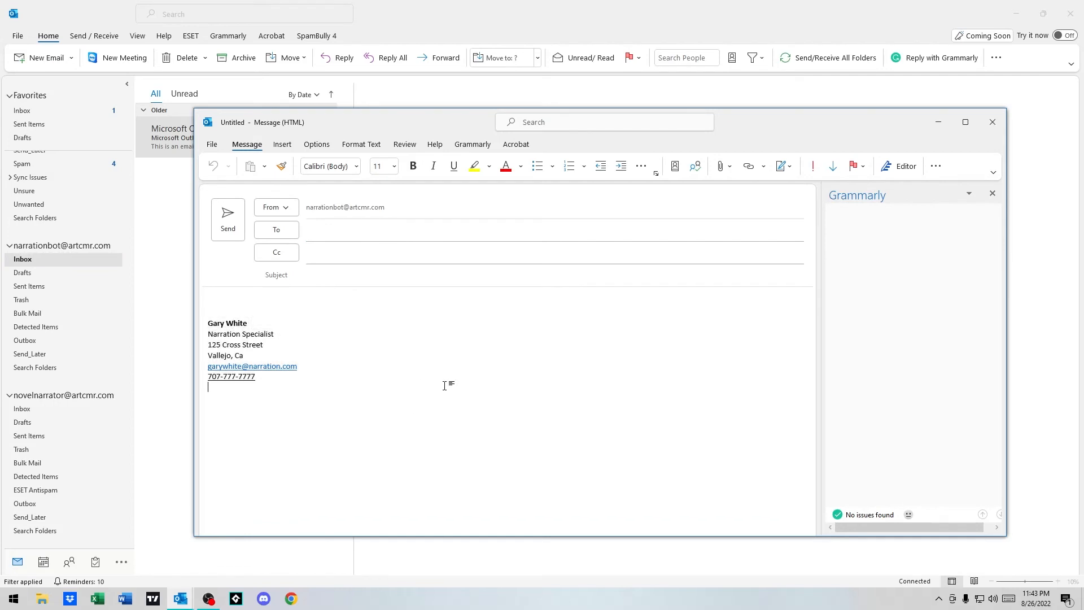
# Reopen Signatures and Stationery from Insert > Signature > Signatures
pyautogui.click(281, 145)
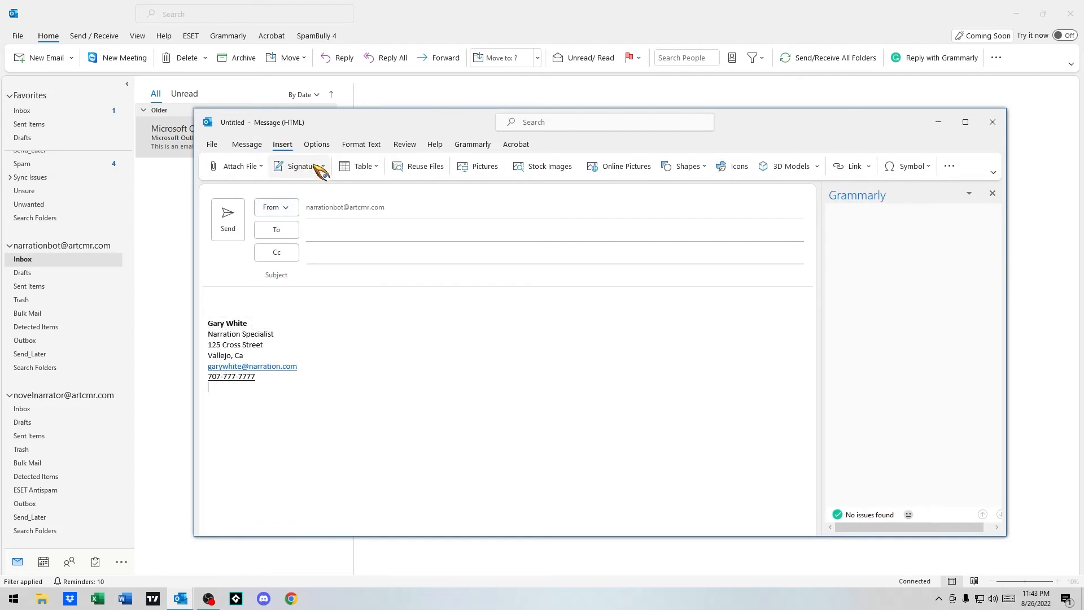
pyautogui.click(325, 169)
pyautogui.click(333, 208)
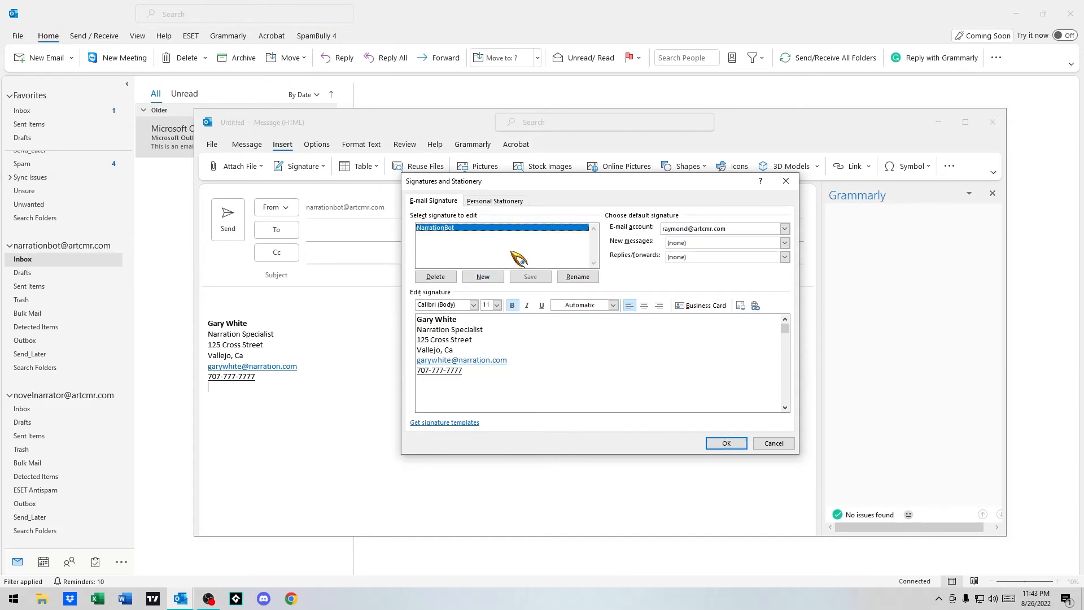
# Delete the NarrationBot signature, confirm with Yes, and save the settings
pyautogui.click(448, 232)
pyautogui.click(443, 277)
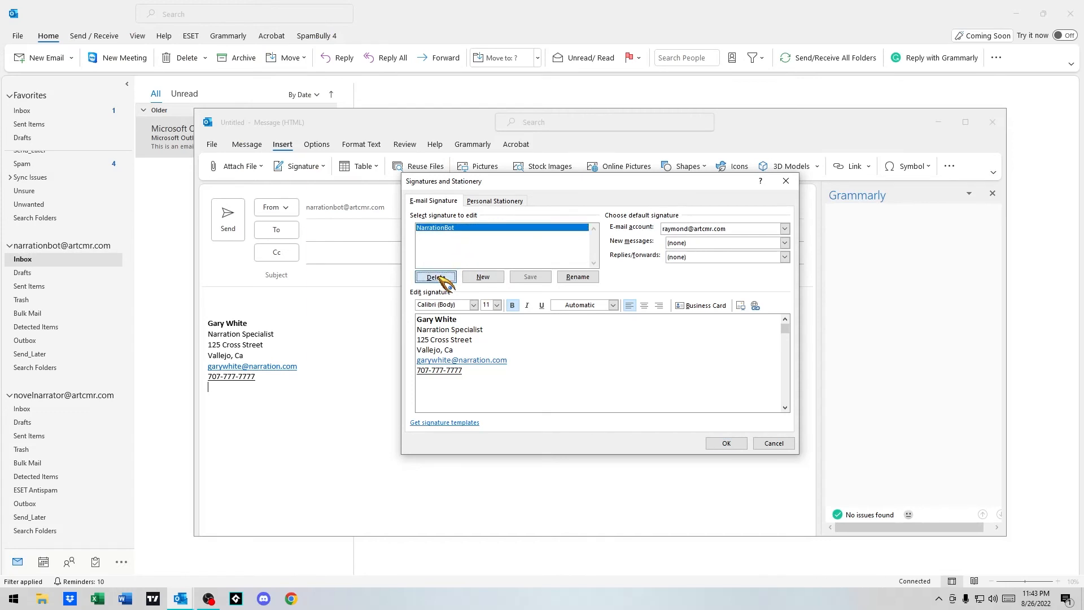
pyautogui.click(445, 277)
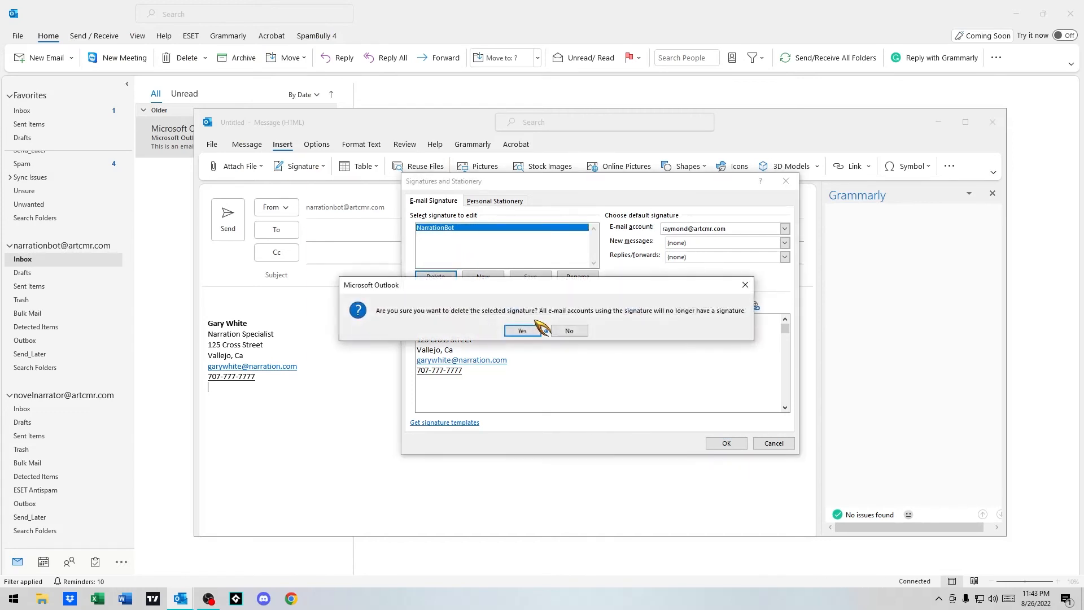
pyautogui.click(523, 331)
pyautogui.click(726, 443)
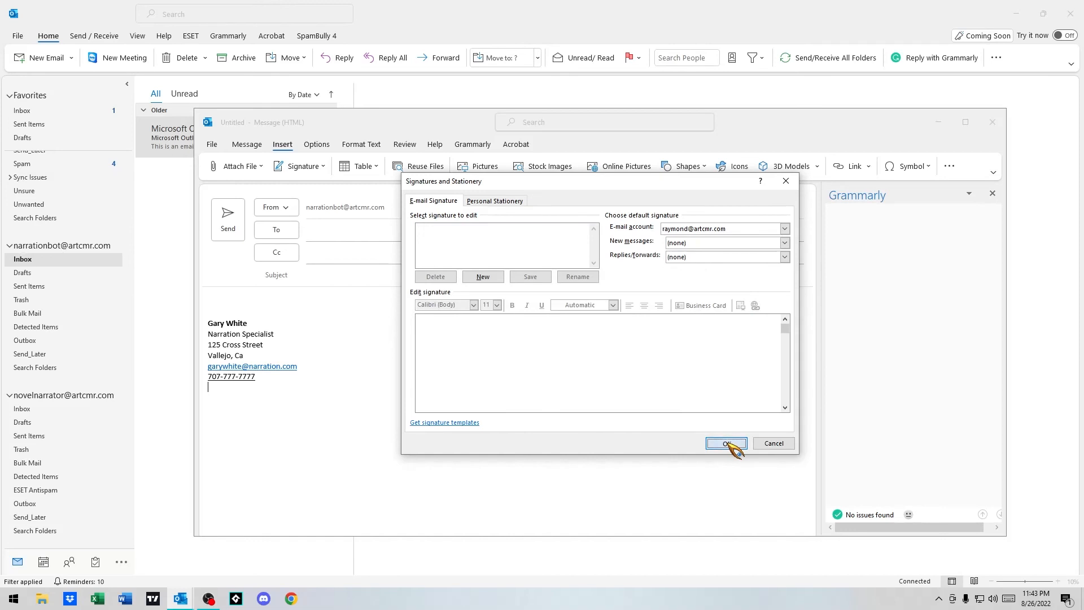
# Close the test message, open a new email to verify it has no signature, then close it
pyautogui.click(994, 122)
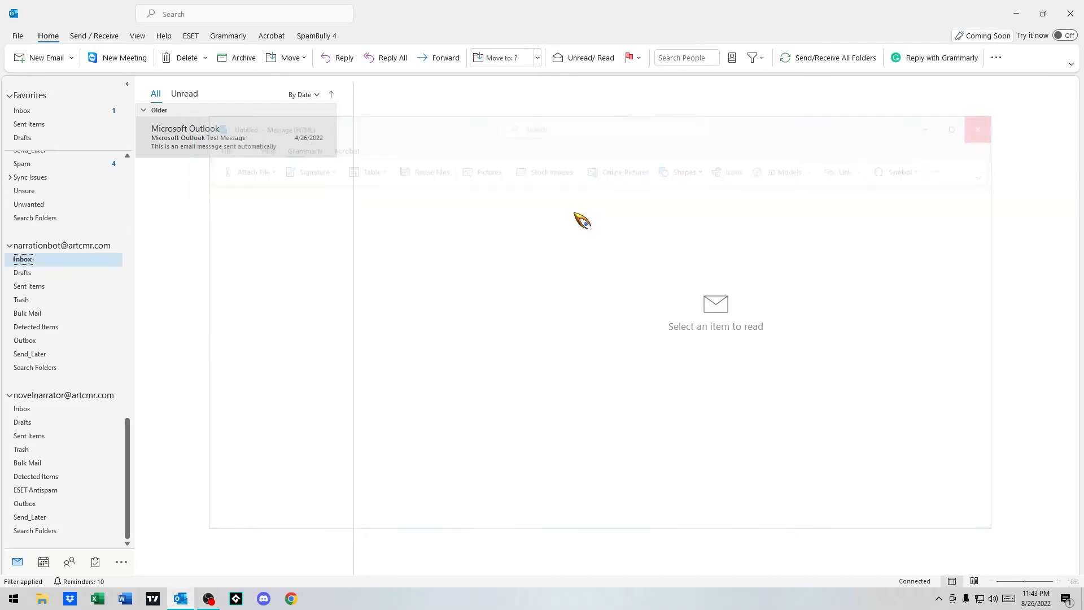
pyautogui.click(43, 58)
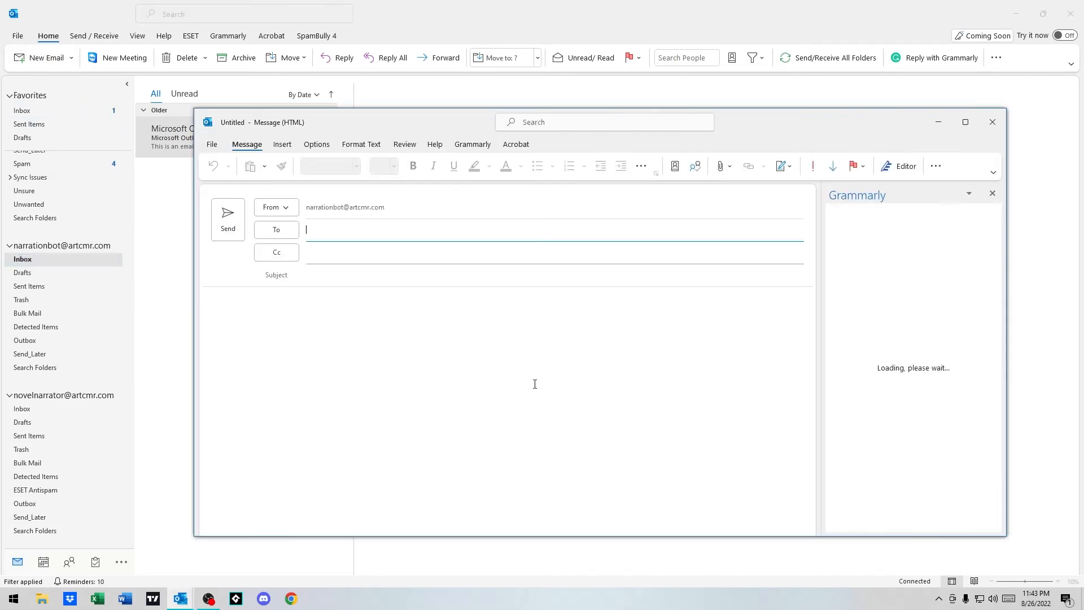
pyautogui.click(993, 122)
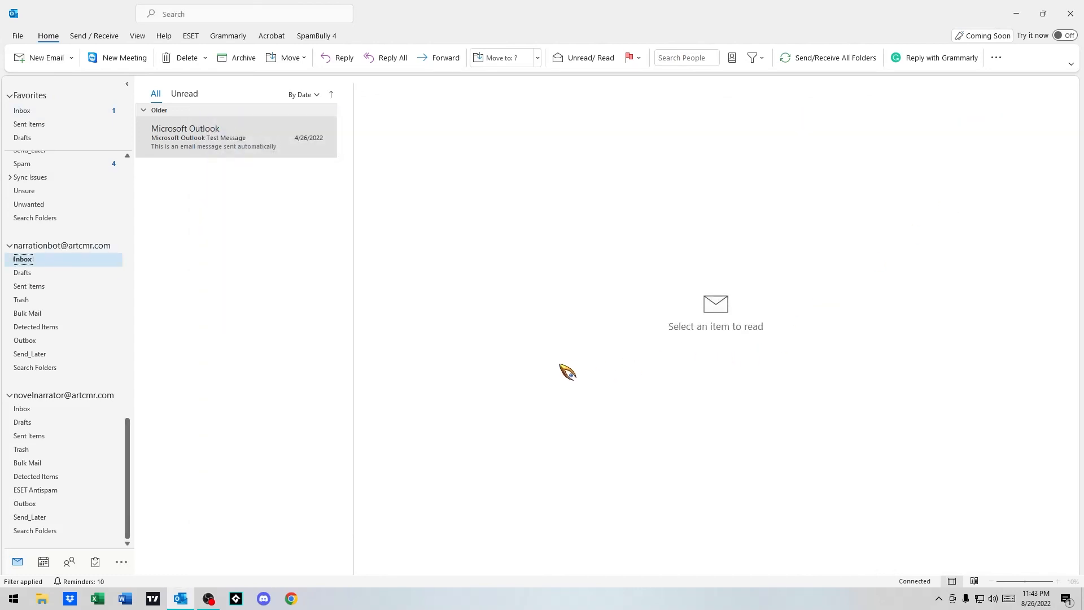